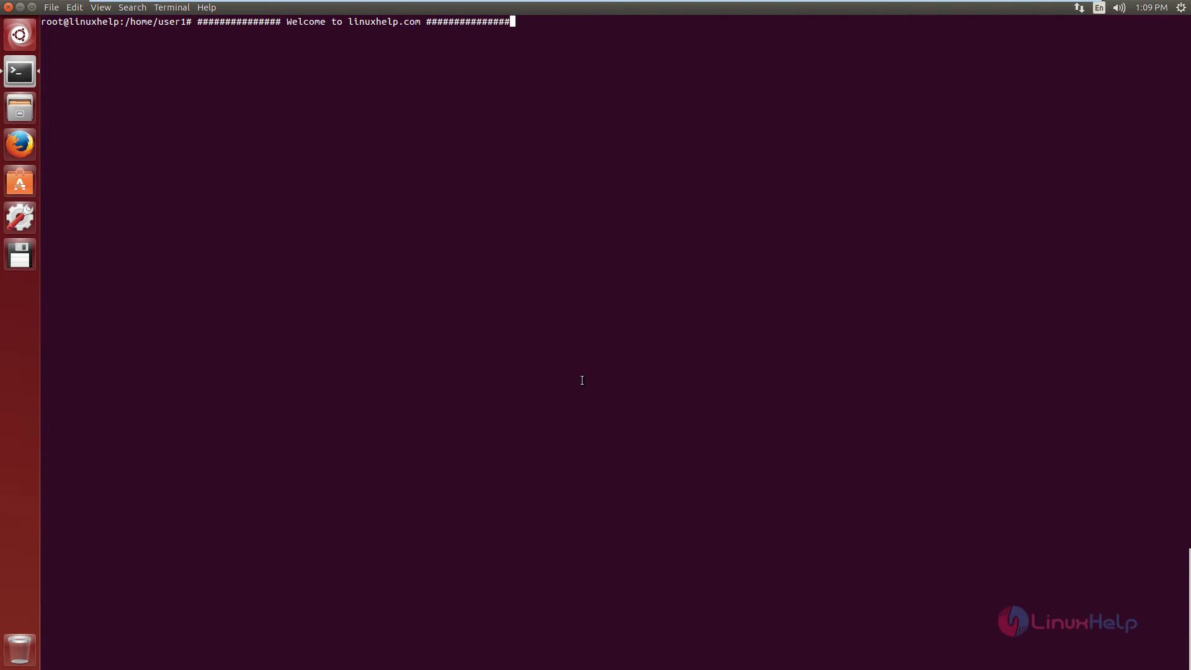
Download the wickr-me_2.6.0_amd64.deb package with wget from the pasted URL.
key(ctrl+u)
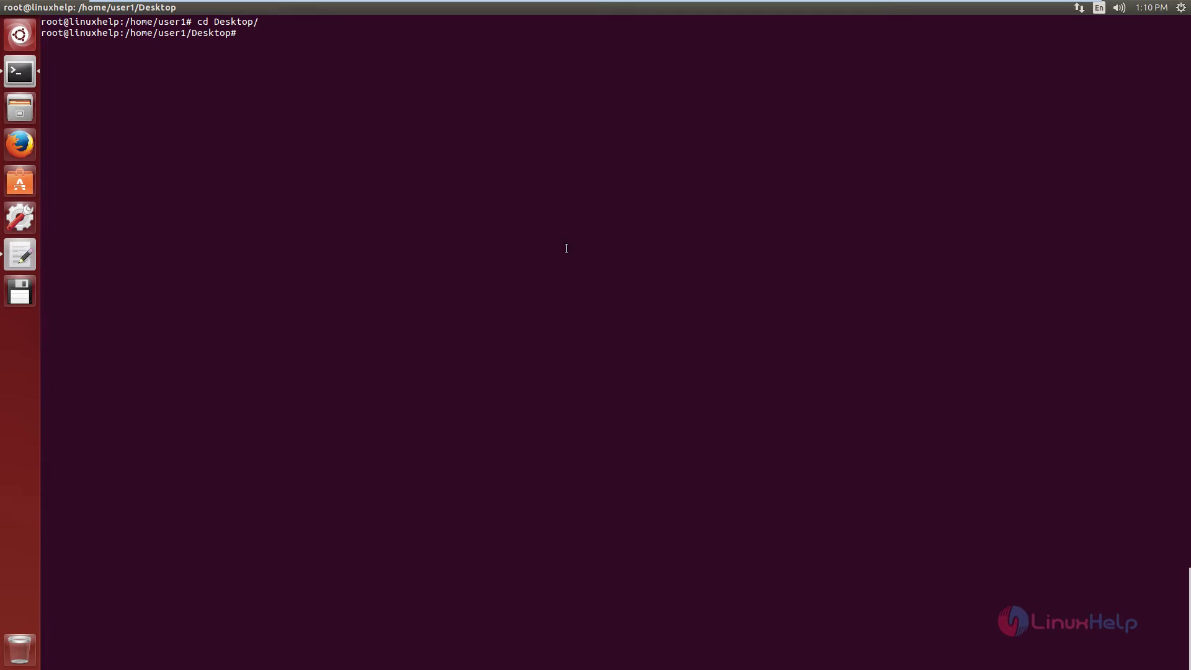
text(wget)
text(https://dls.wickr.com/Downloads/wickr-me_2.6.0_amd64.deb)
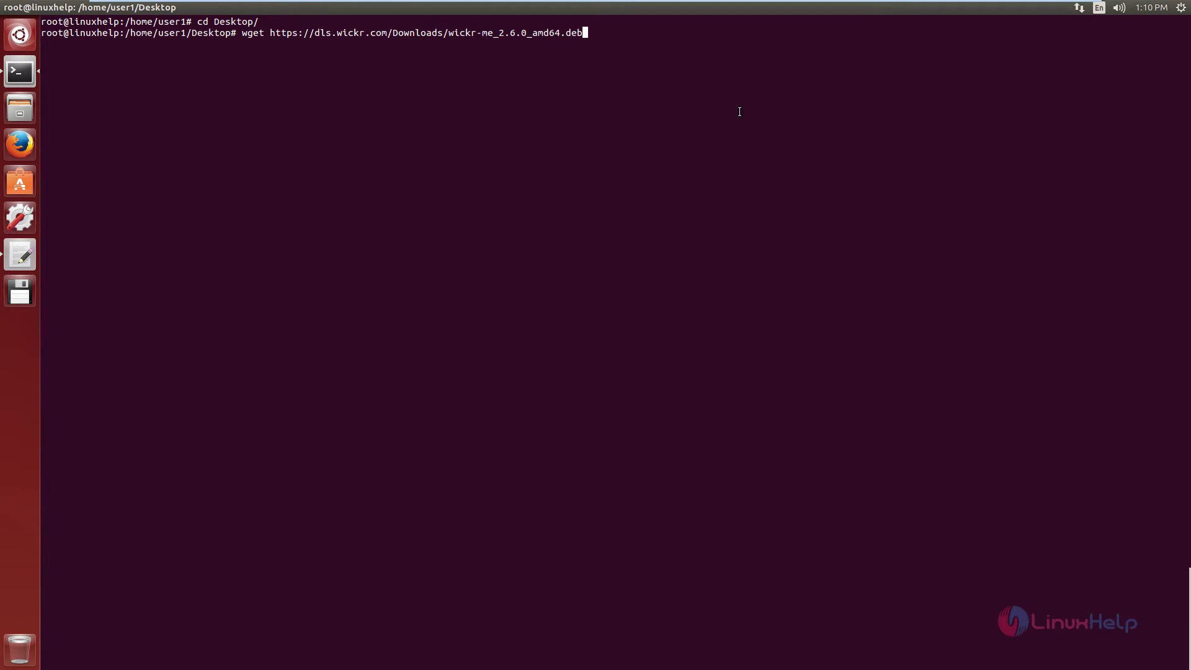
key(Return)
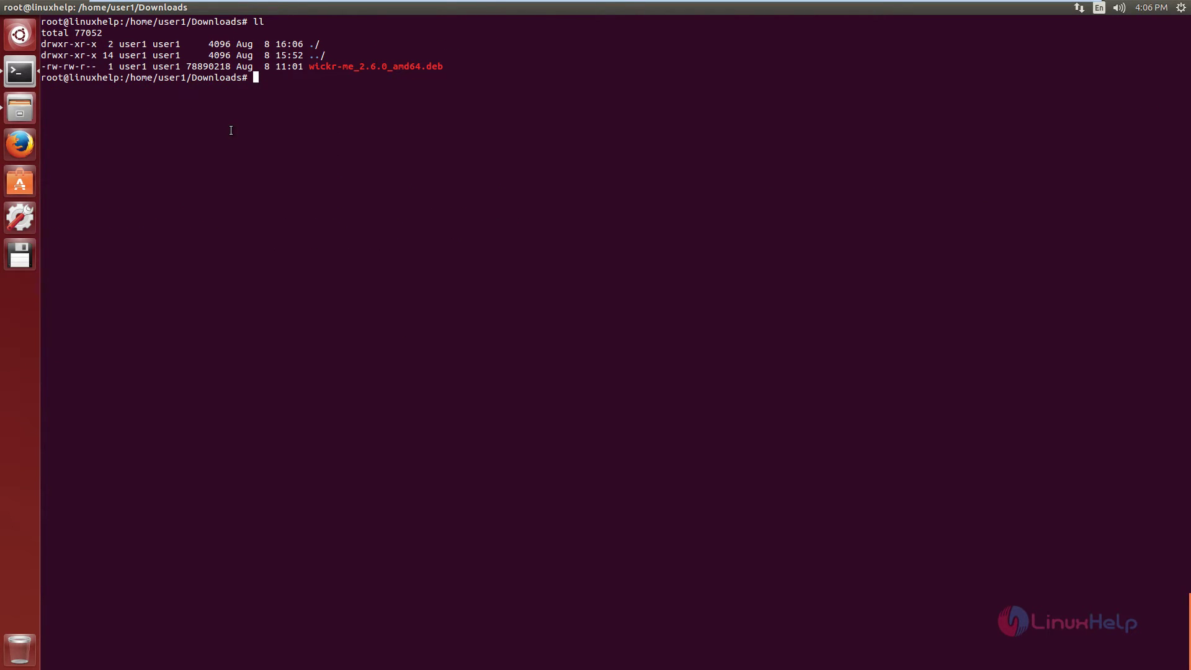
text(dp)
text(kg -i )
text(w)
Install wickr-me_2.6.0_amd64.deb with dpkg, fix dependencies via apt-get -f install, then reinstall.
key(Tab)
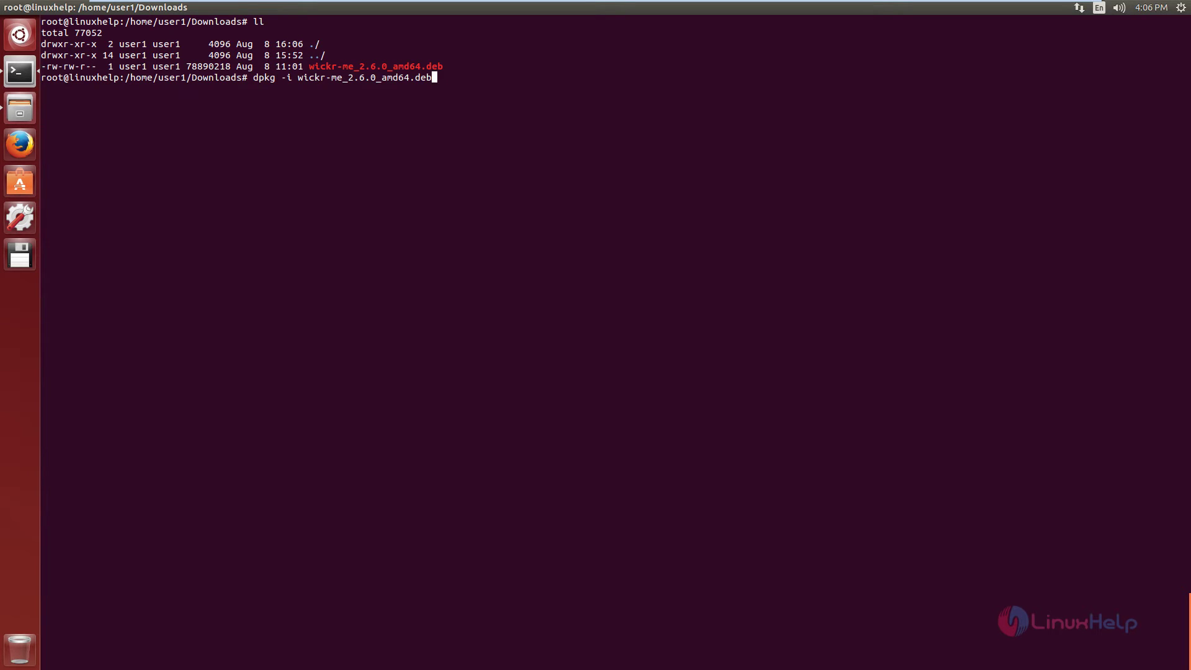
key(Return)
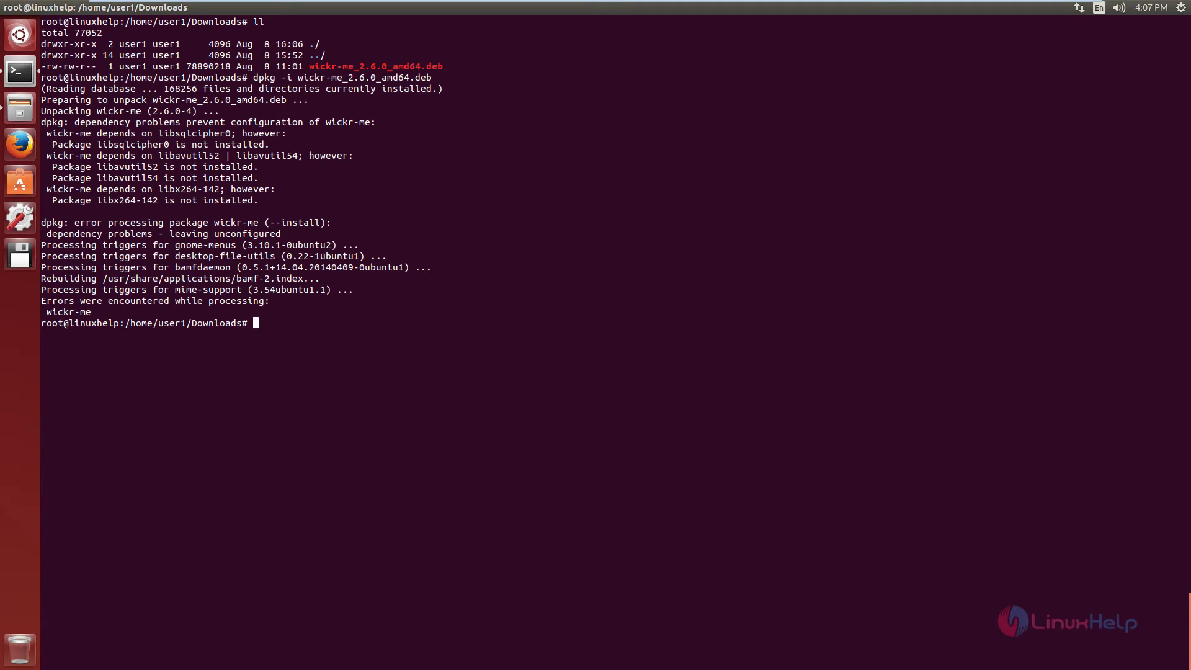
text(ap)
text(t-get -f )
text(install)
key(Return)
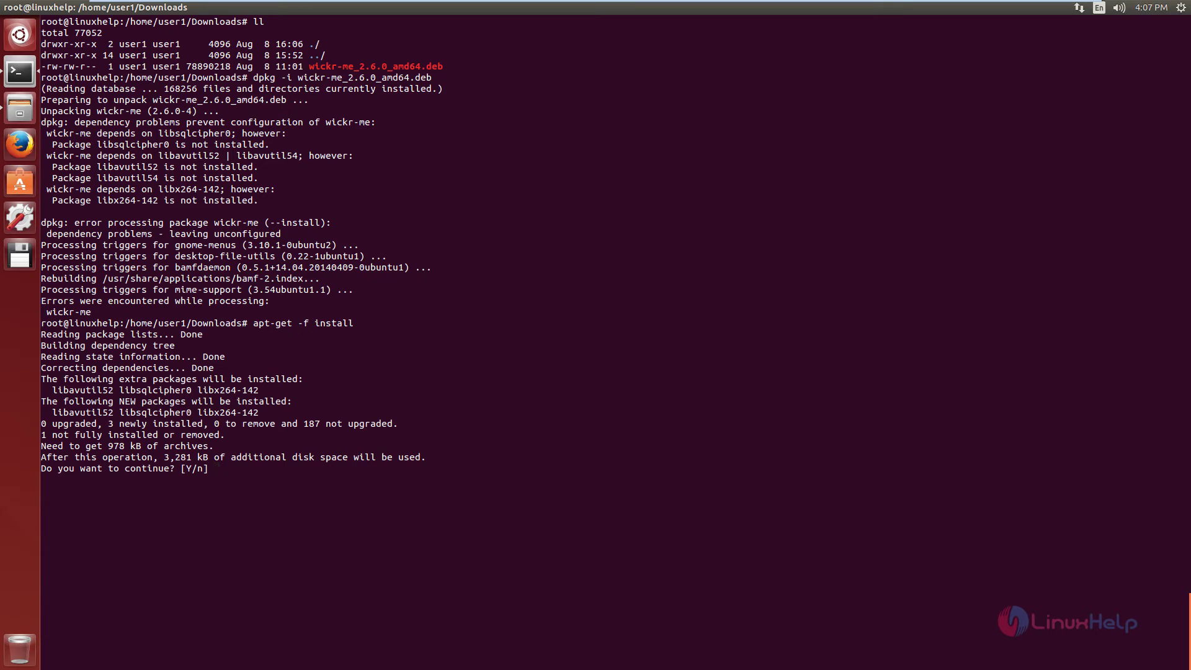
text(y)
key(Return)
key(Up)
key(Up)
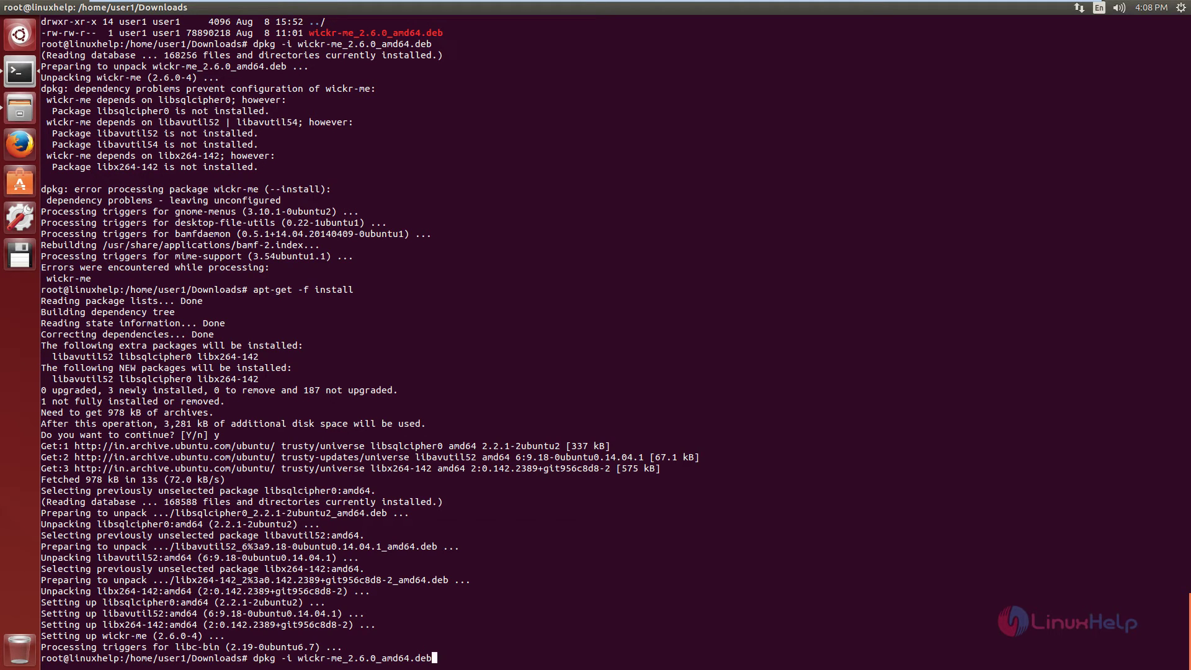
key(Return)
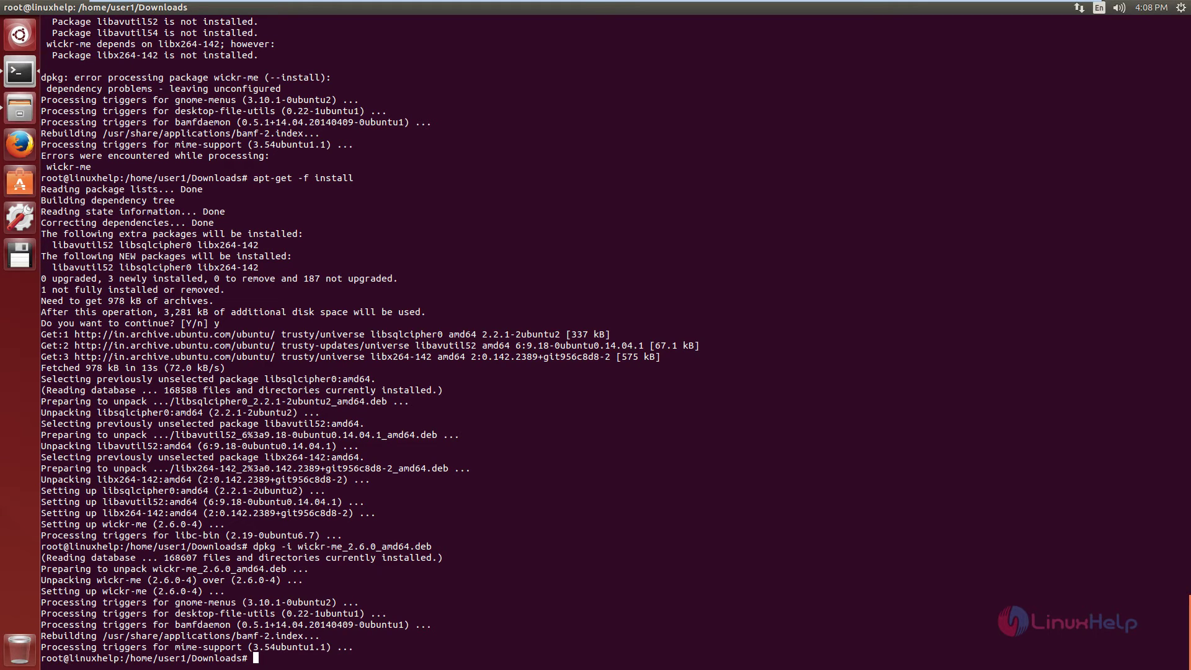
text(wi)
text(c)
Launch Wickr Me with the wickr-me command and centre its window.
key(Tab)
key(Return)
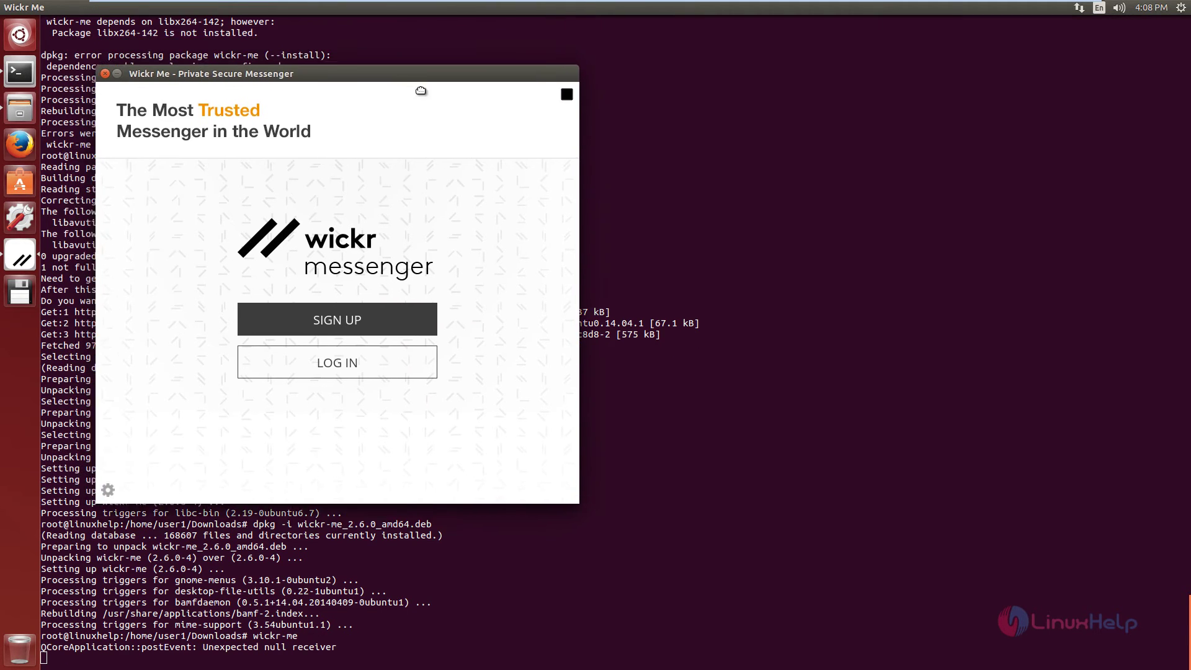
drag(383, 54, 527, 135)
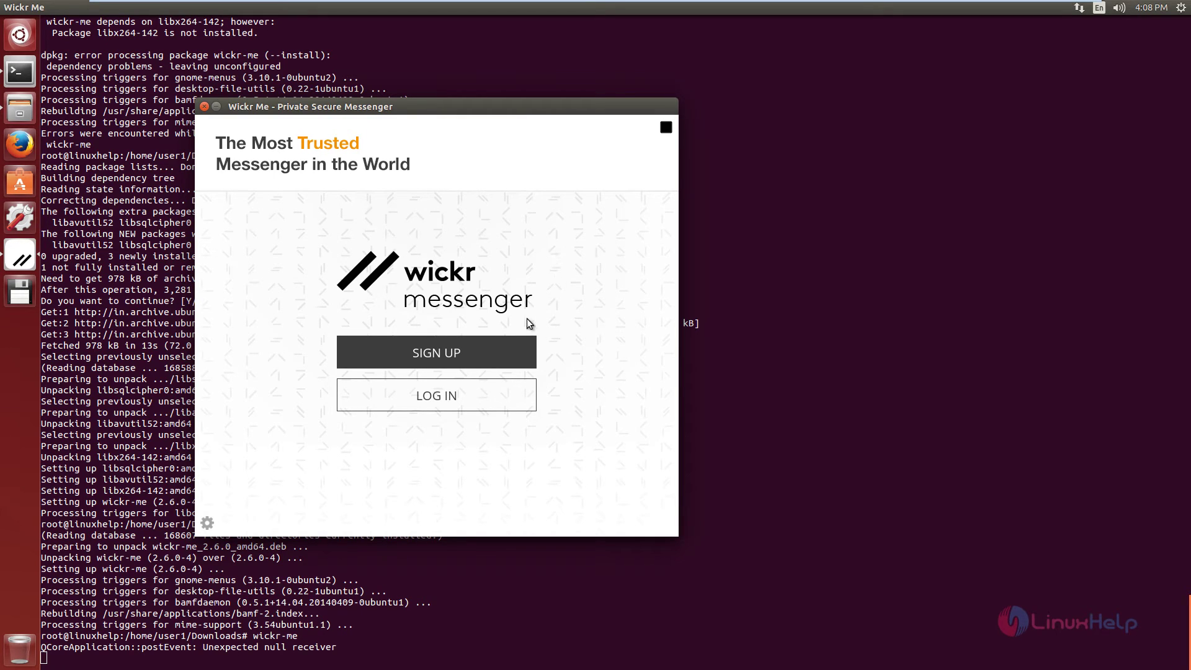
Sign up the Wickr ID linuxhelp with a seven-character password.
click(458, 356)
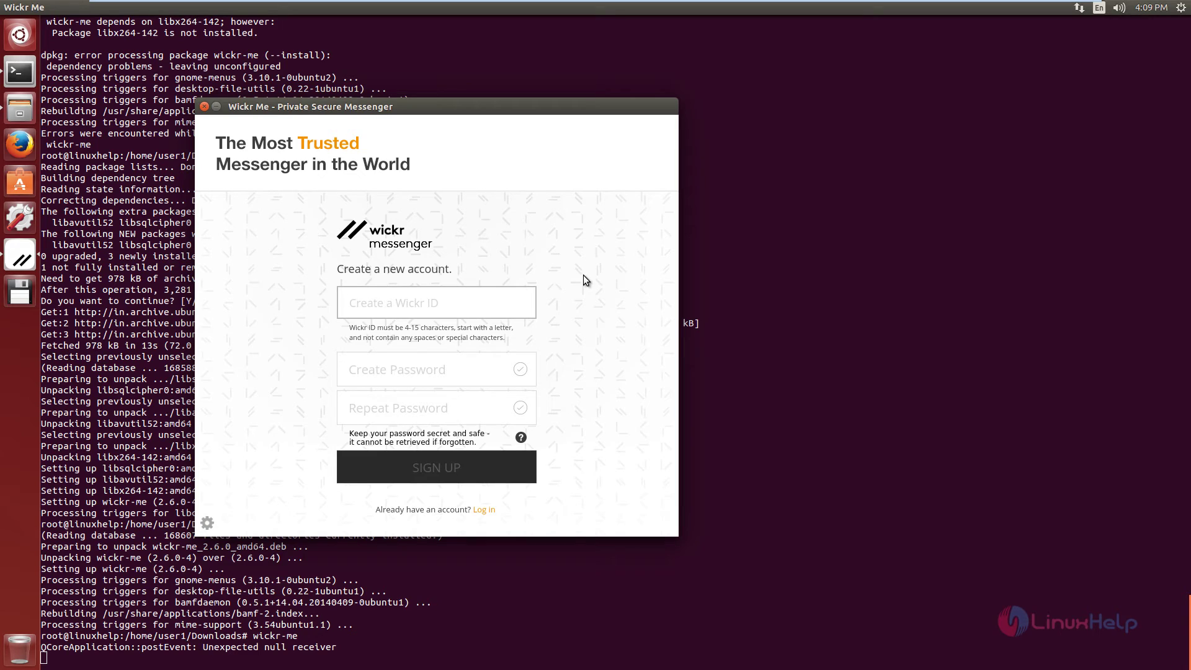
text(linuxhelp)
key(Tab)
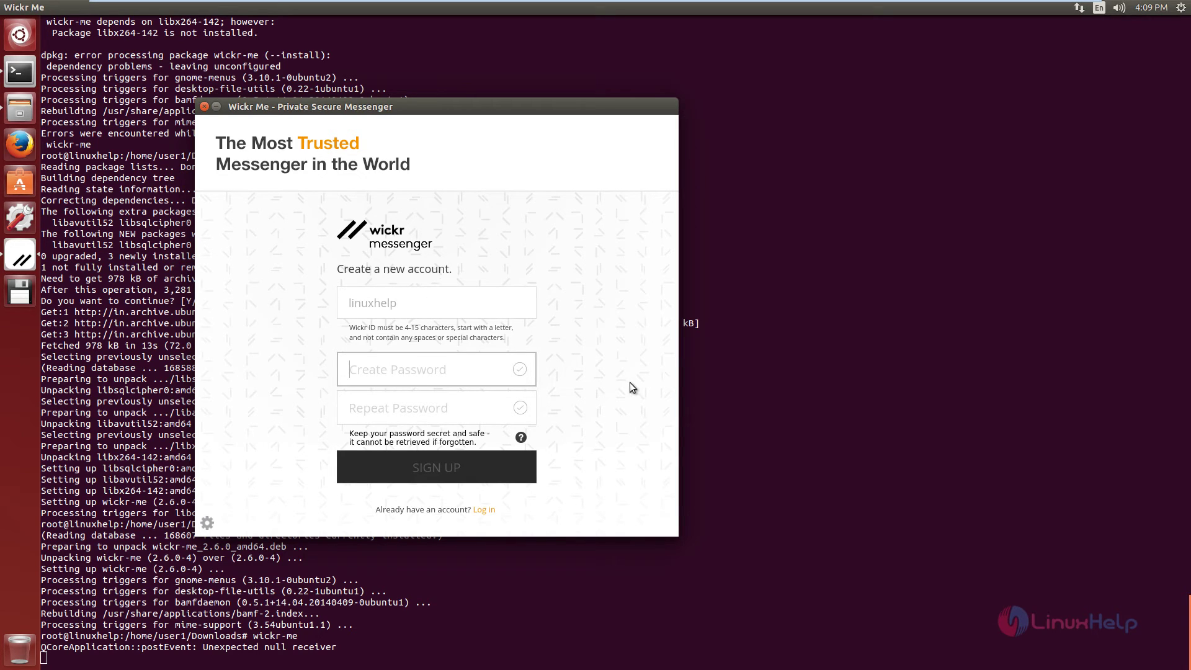
key(Tab)
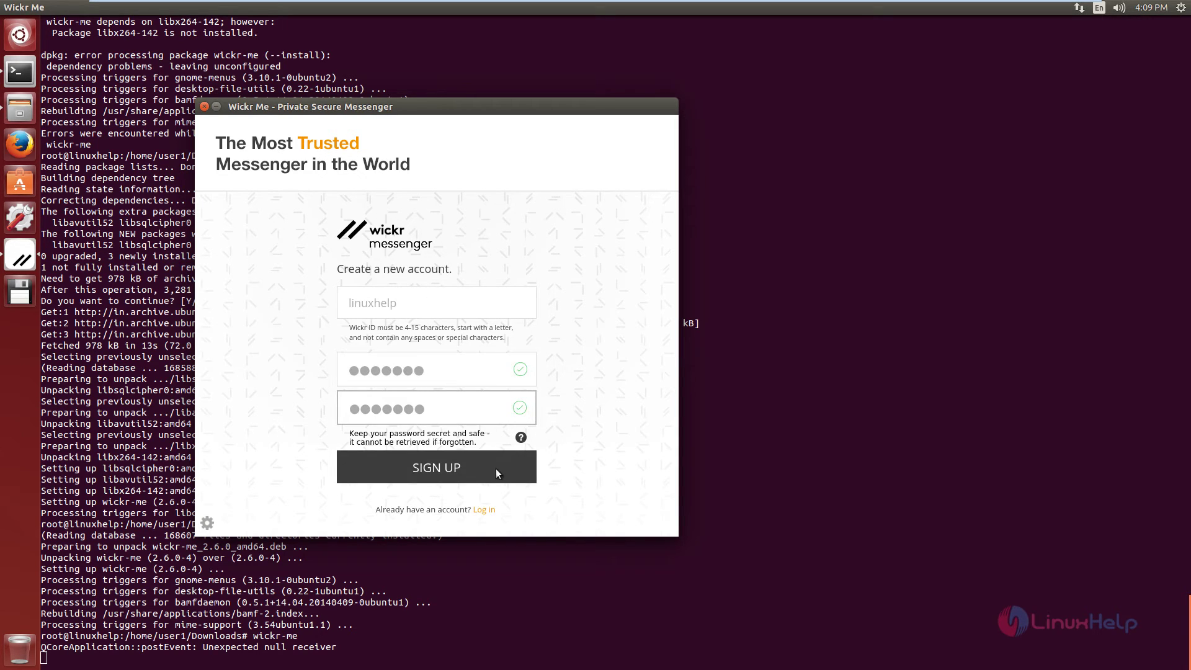
click(492, 471)
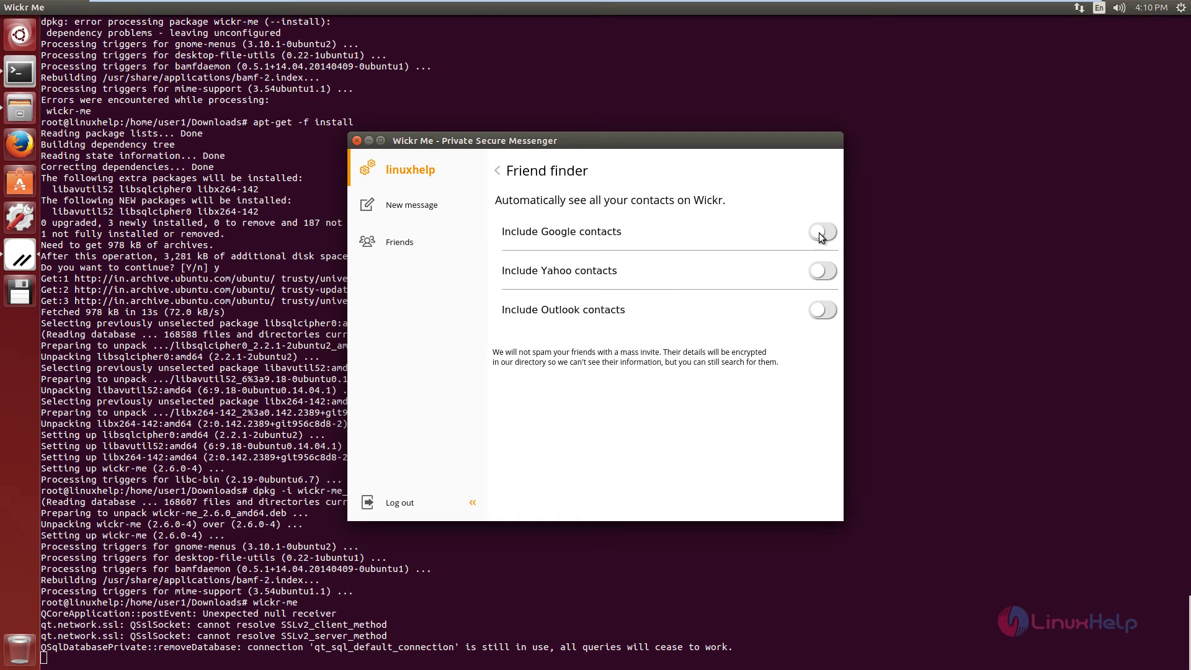
Search Friends for sysadmin and add that user as a friend.
click(428, 244)
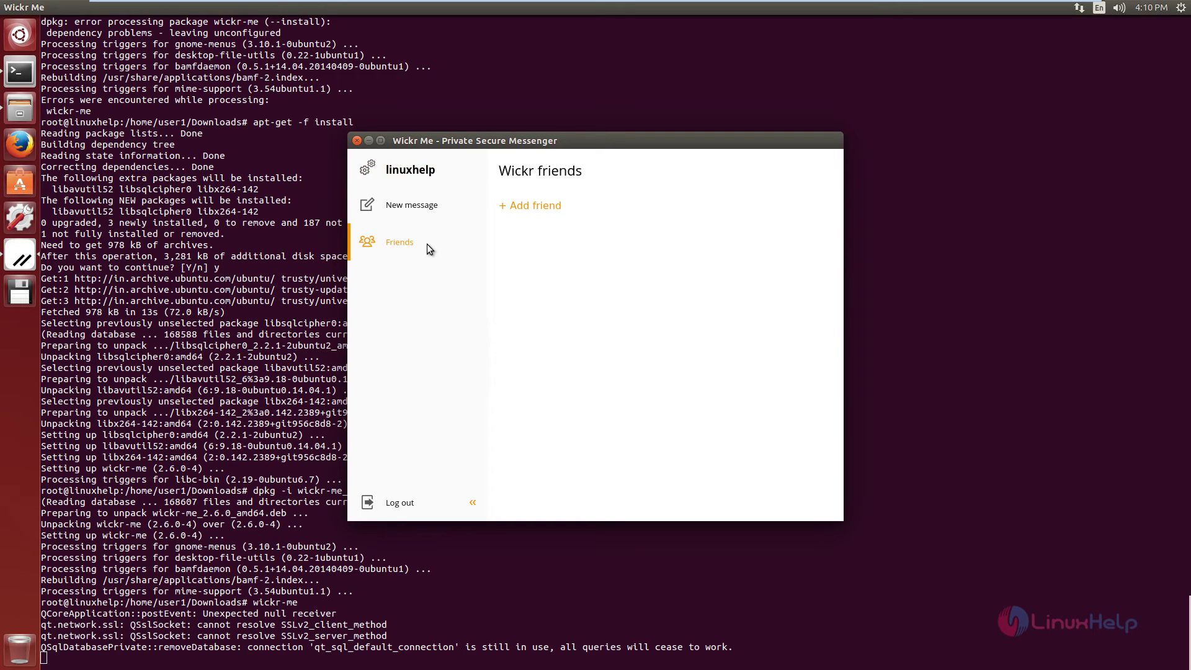
click(532, 207)
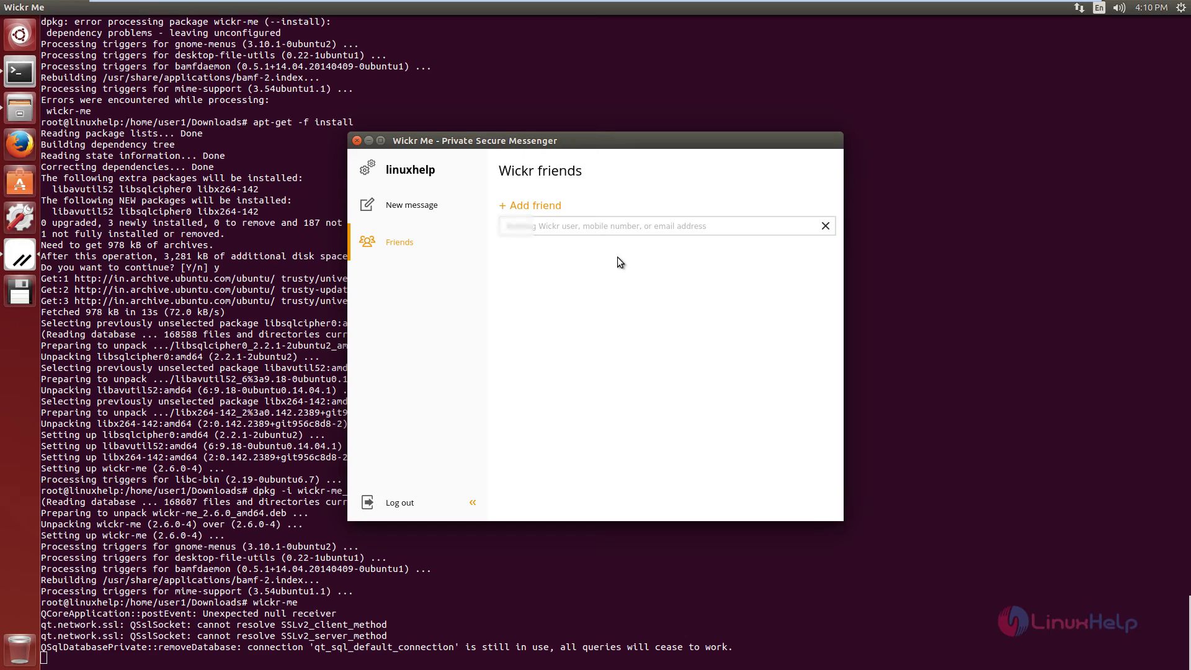
text(sysadmin)
click(533, 205)
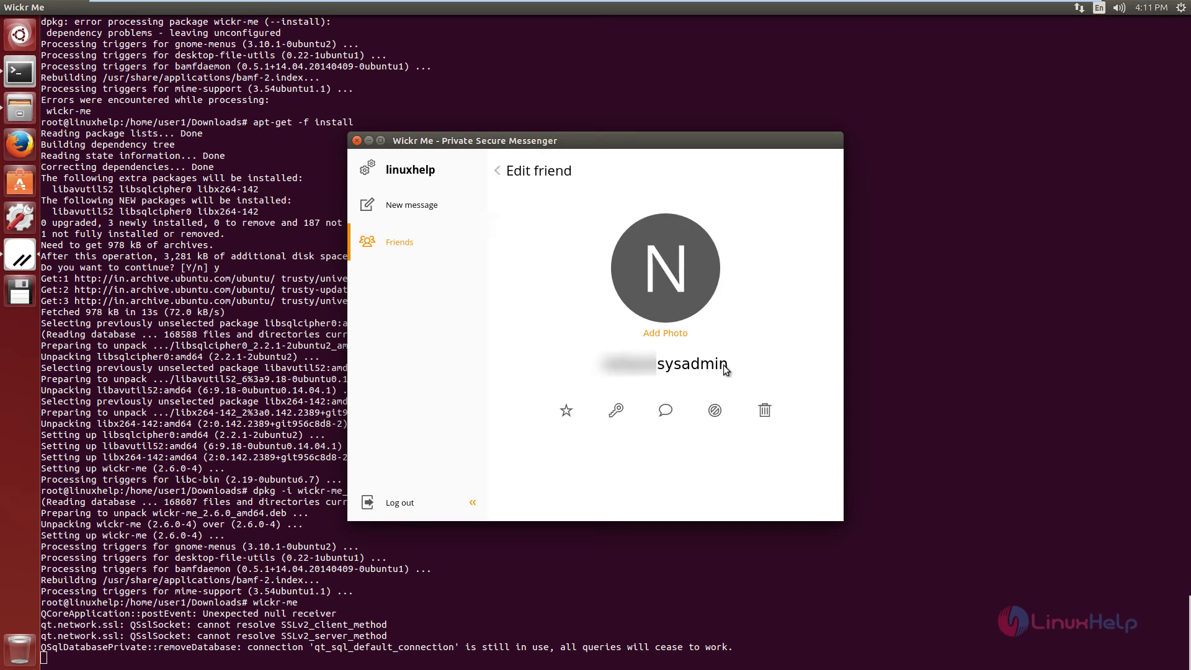
Open a chat with sysadmin, send hello, and try attaching a file.
click(666, 411)
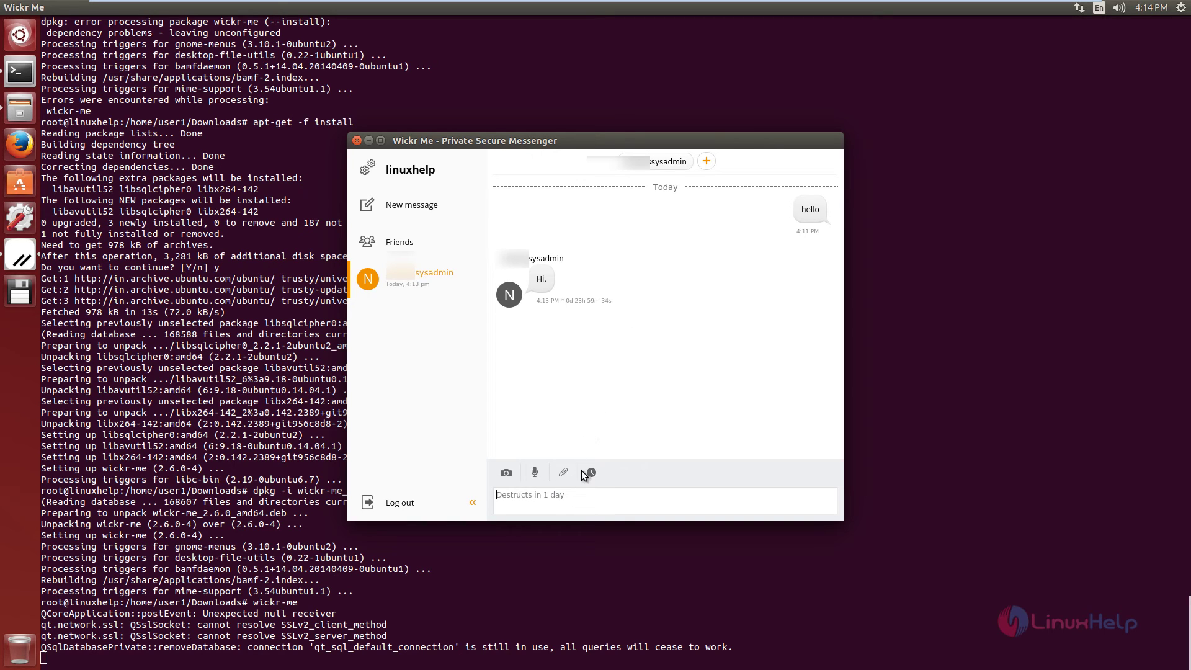
click(563, 473)
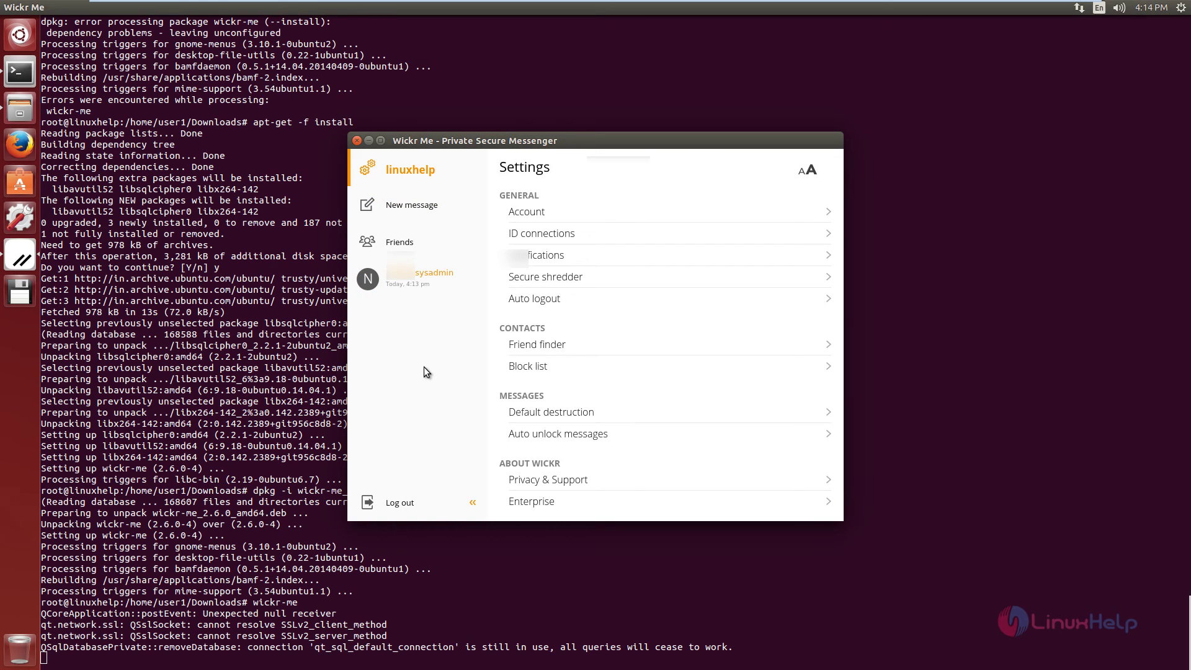
click(526, 213)
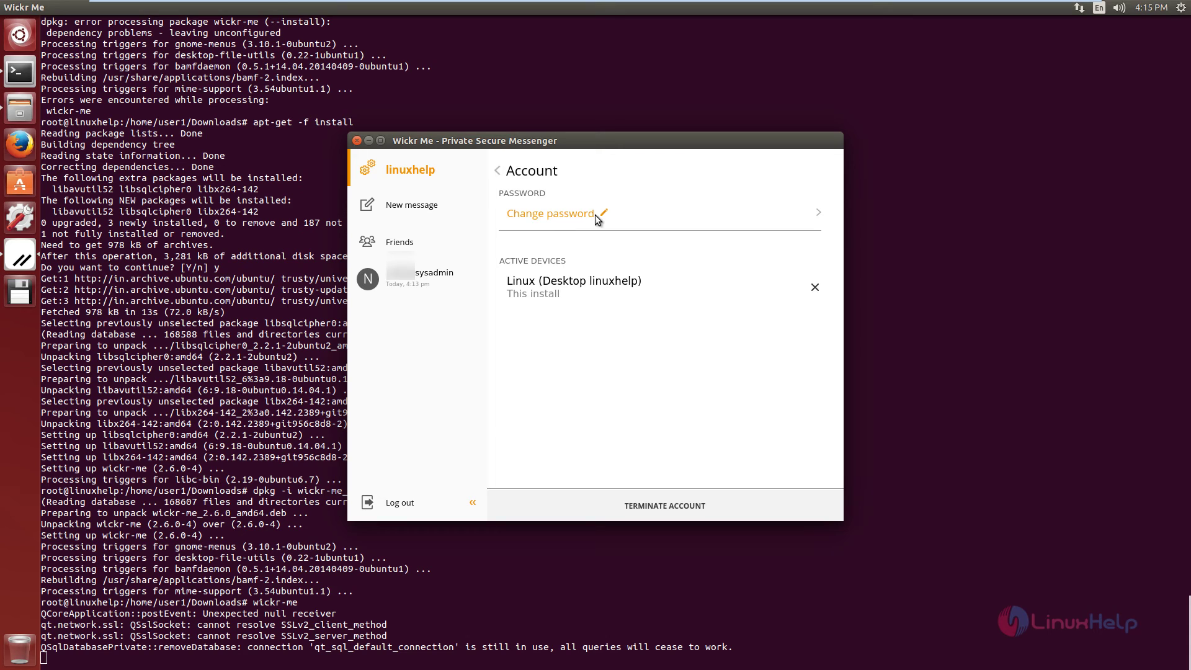
click(500, 171)
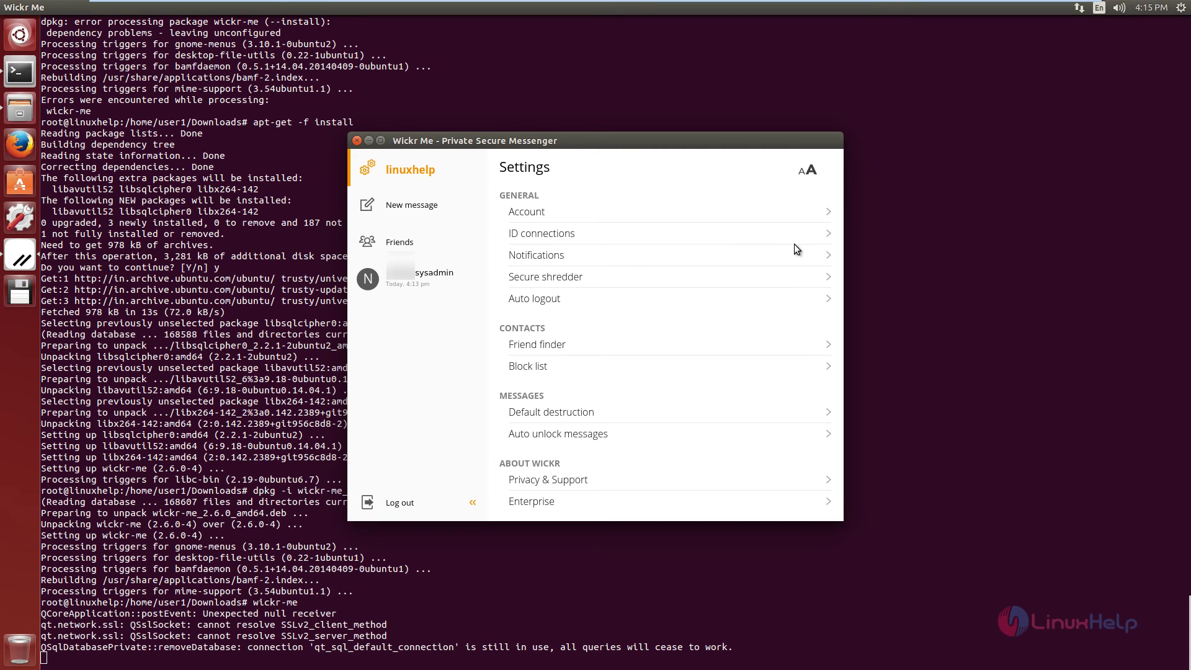
click(831, 237)
click(828, 256)
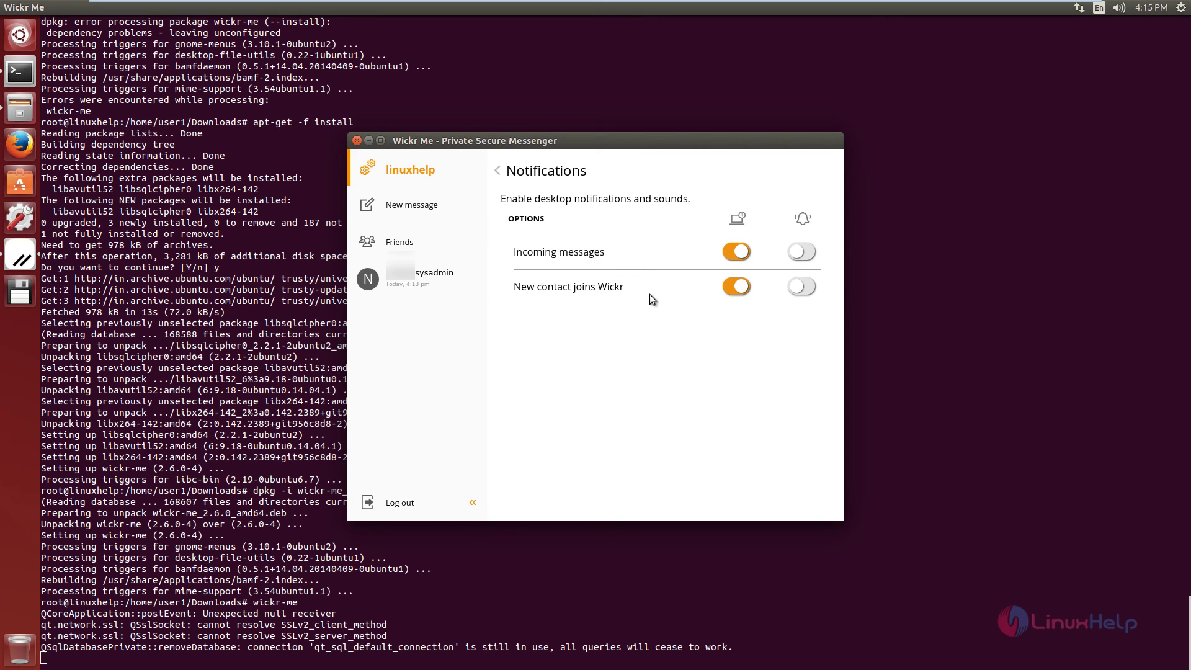
click(497, 170)
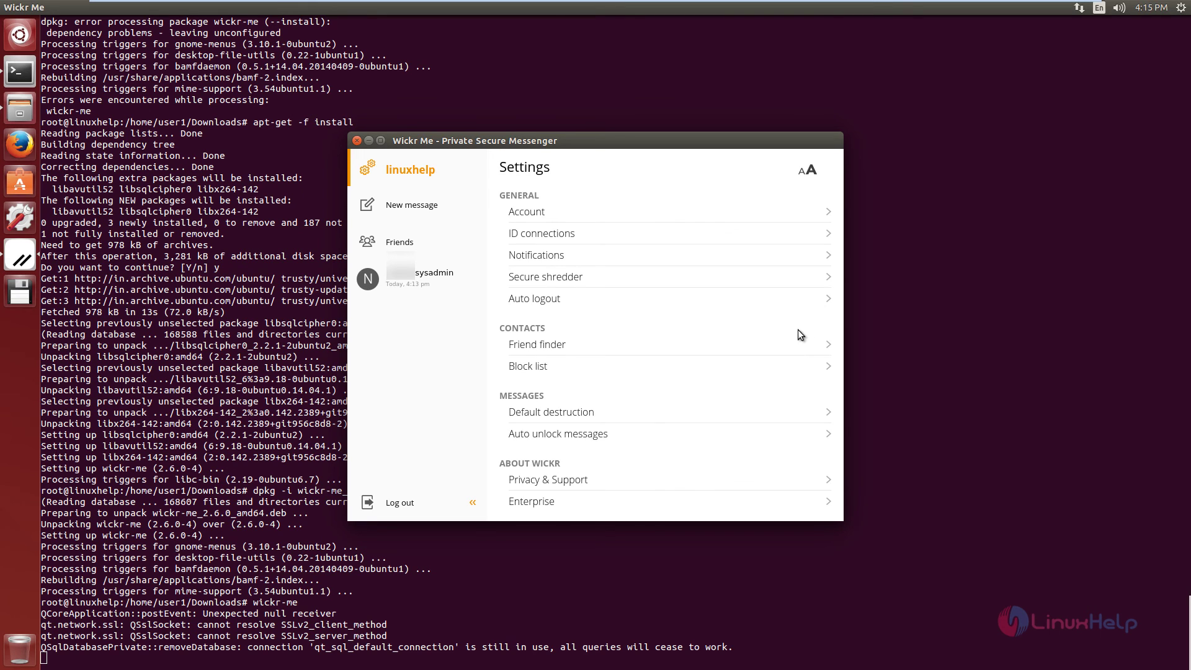
click(707, 305)
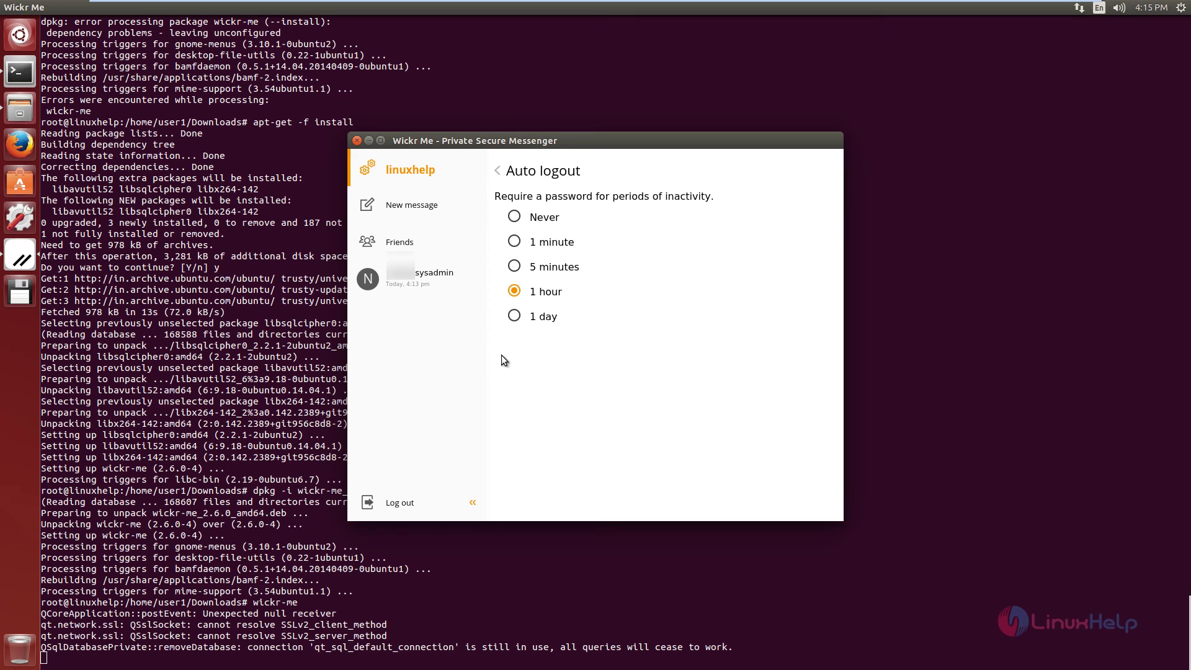
click(511, 175)
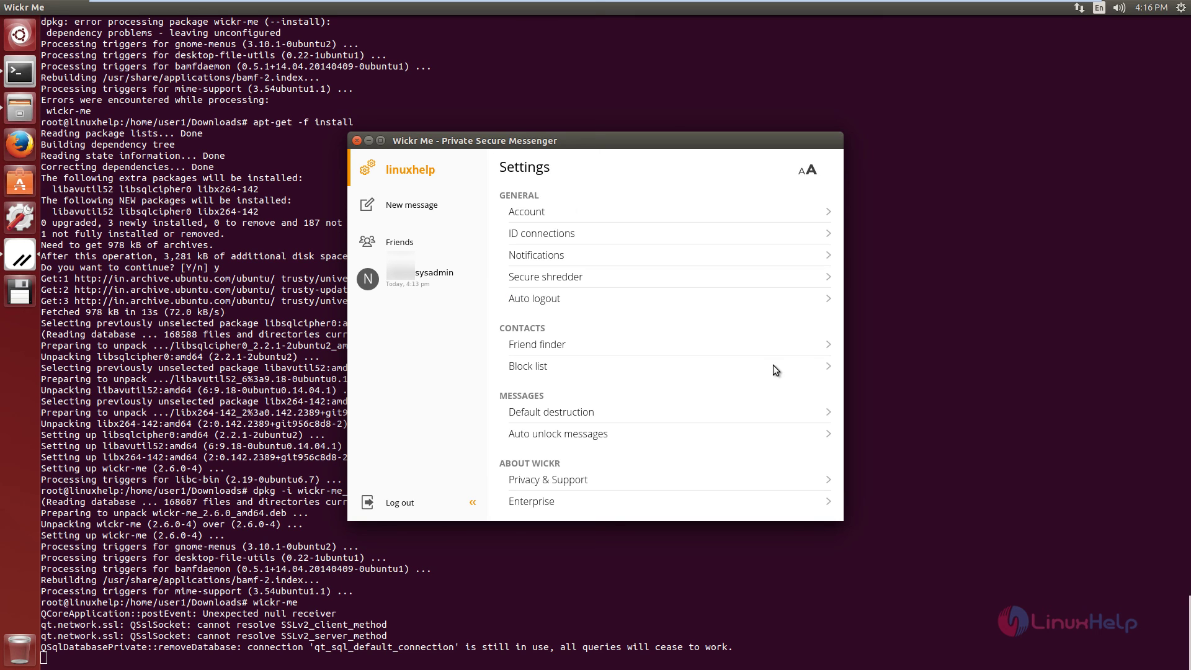
click(829, 369)
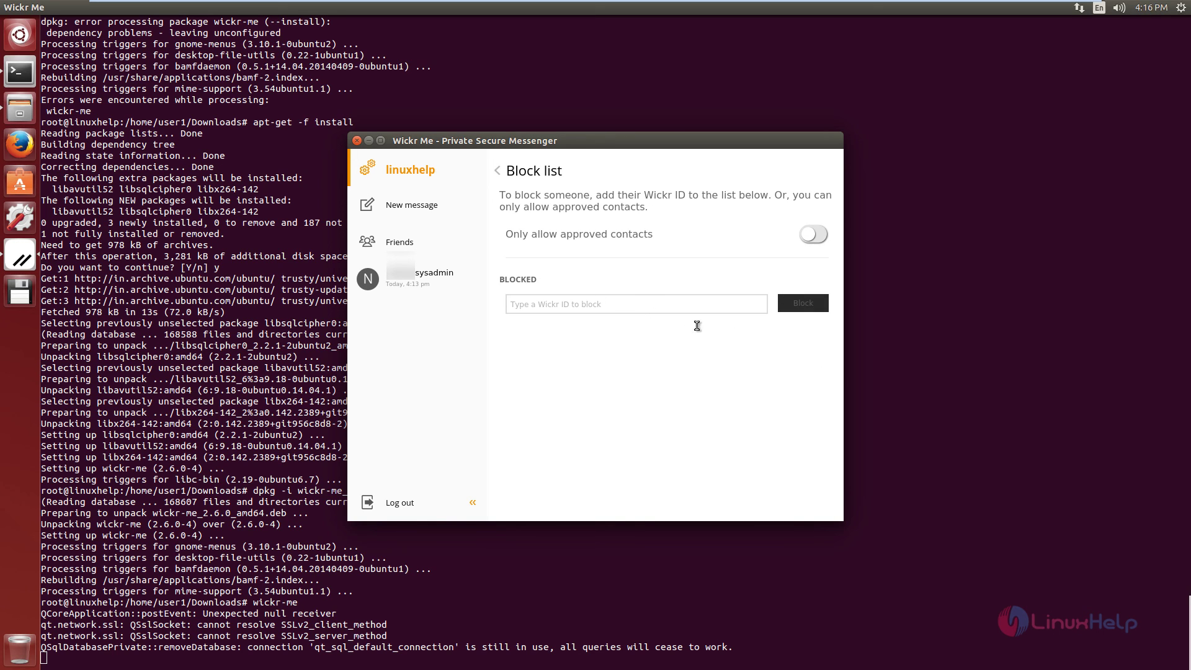
click(497, 172)
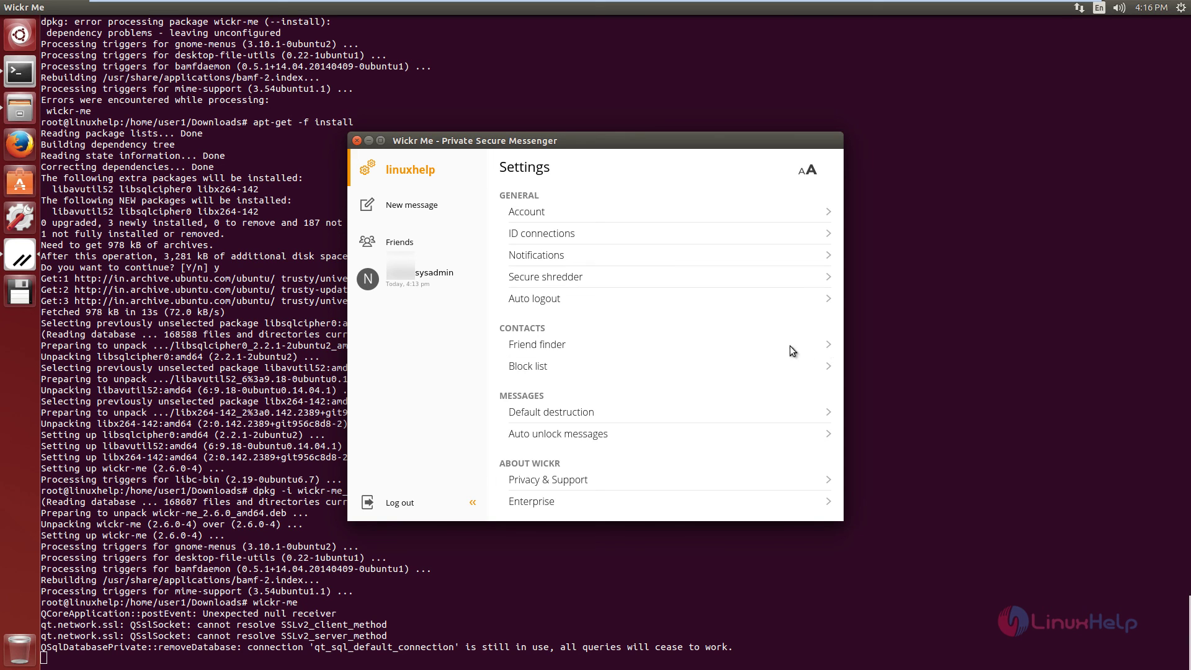
click(819, 346)
click(497, 172)
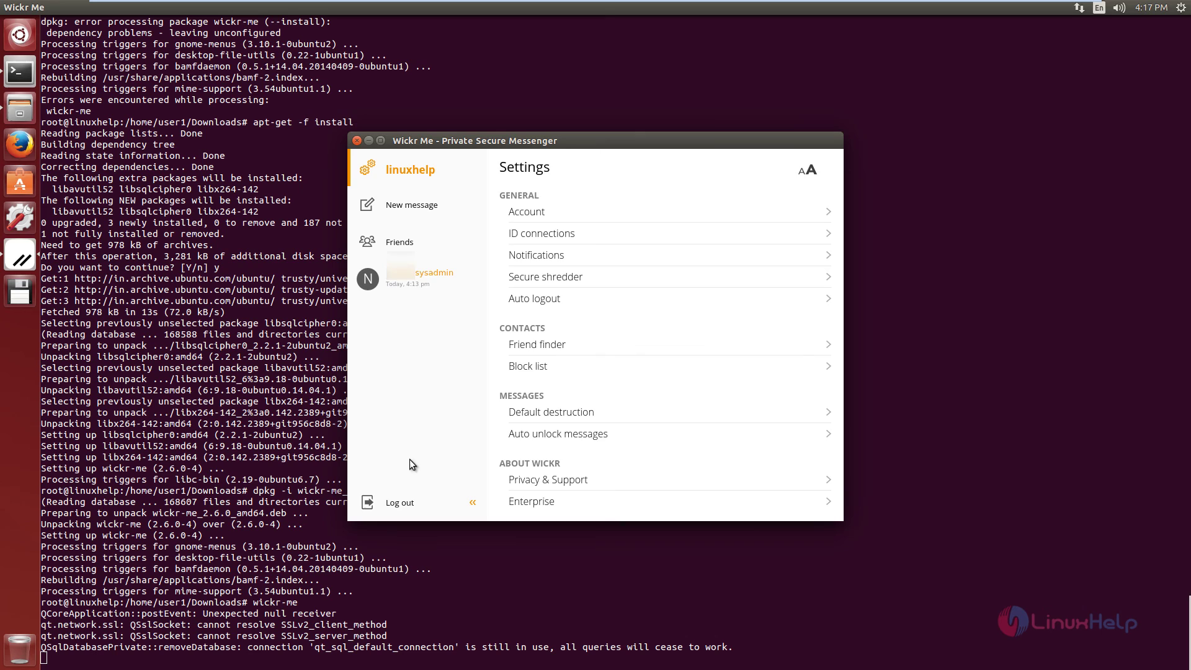